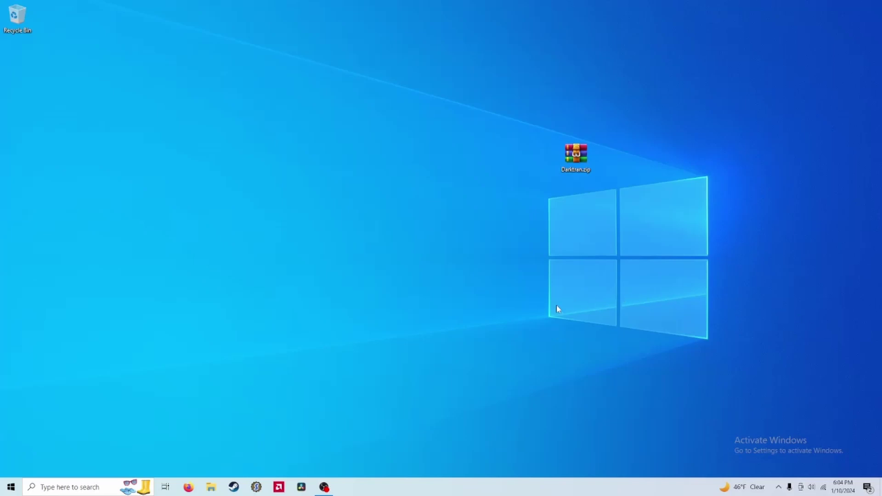
Step: Open DOOM II's local files folder from the Steam library, and close the Steam window
{"action": "left_click", "coordinate": [234, 487]}
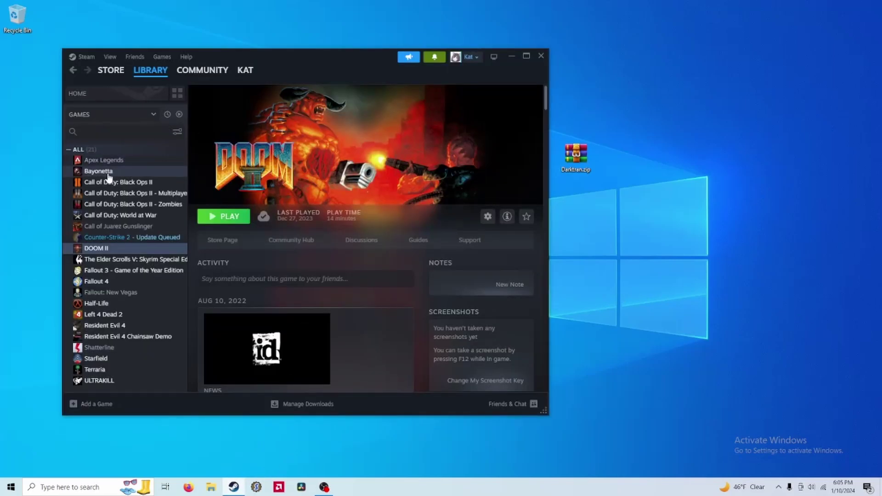
{"action": "left_click", "coordinate": [116, 256]}
{"action": "left_click", "coordinate": [114, 249]}
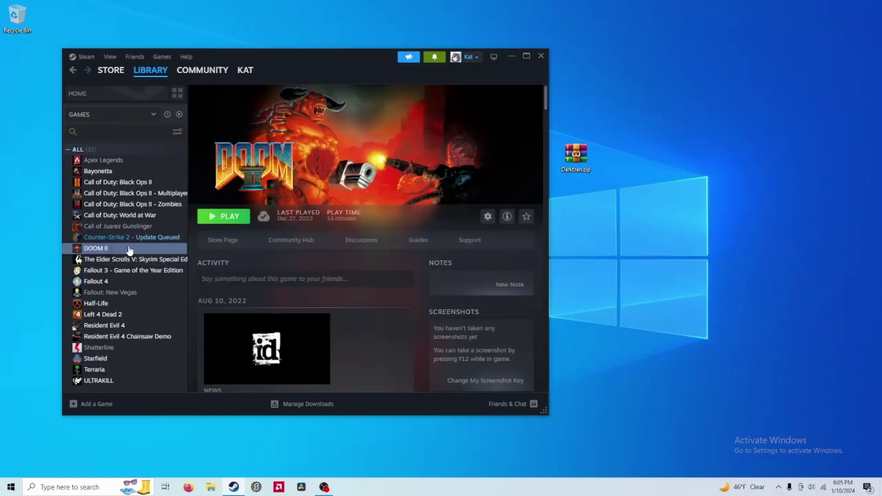
{"action": "right_click", "coordinate": [145, 251]}
{"action": "mouse_move", "coordinate": [176, 307]}
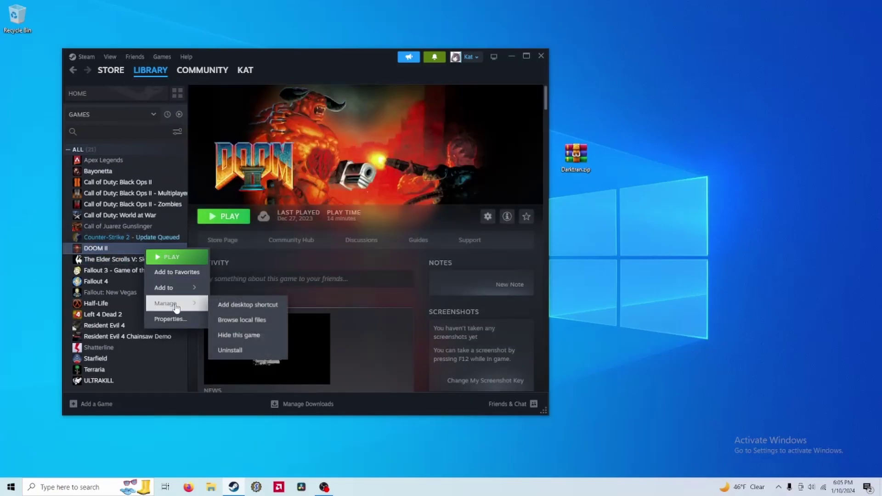
{"action": "left_click", "coordinate": [251, 320]}
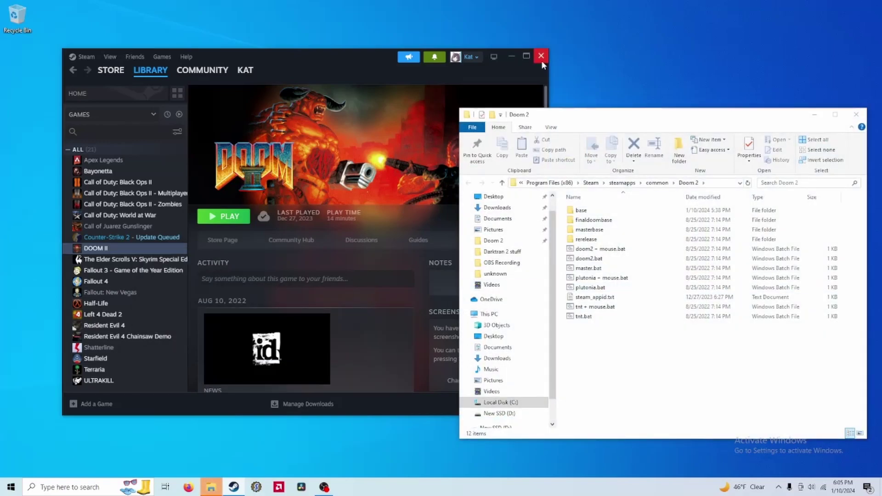
{"action": "left_click", "coordinate": [542, 60]}
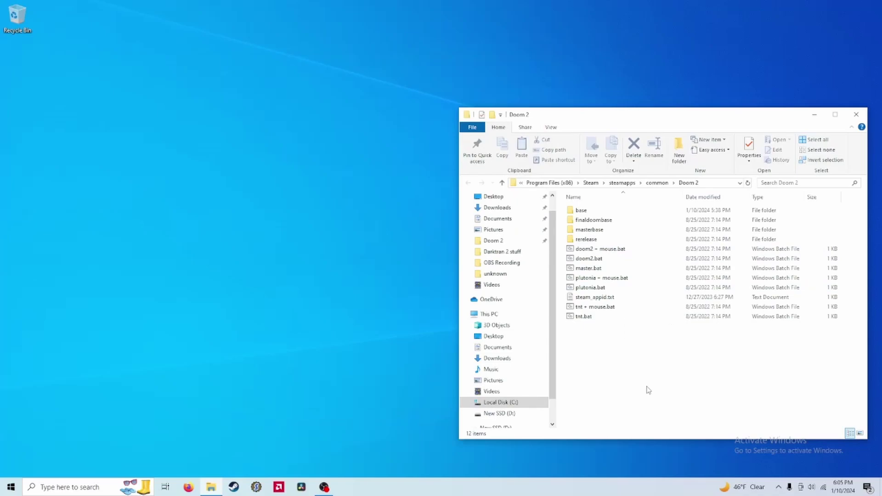
Step: Move DOOM2.WAD from the base folder of the Doom 2 installation to the desktop, and close the folder window
{"action": "left_click_drag", "start_coordinate": [681, 119], "coordinate": [625, 104]}
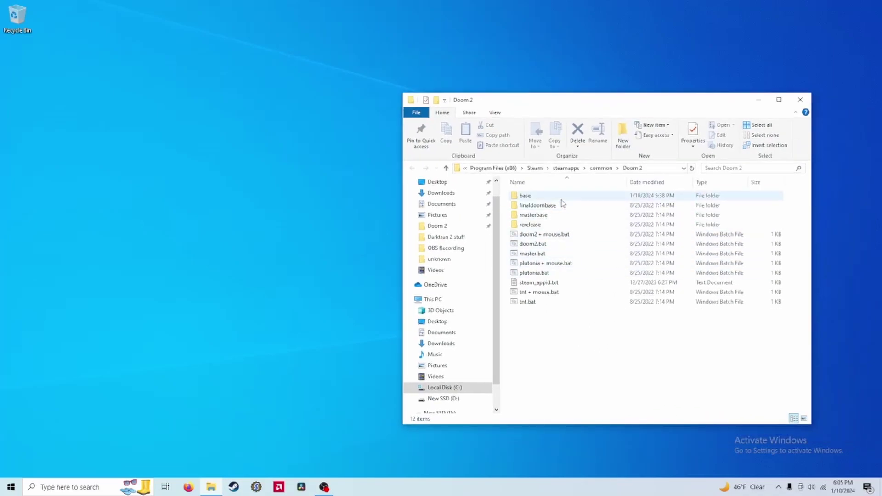
{"action": "double_click", "coordinate": [591, 198]}
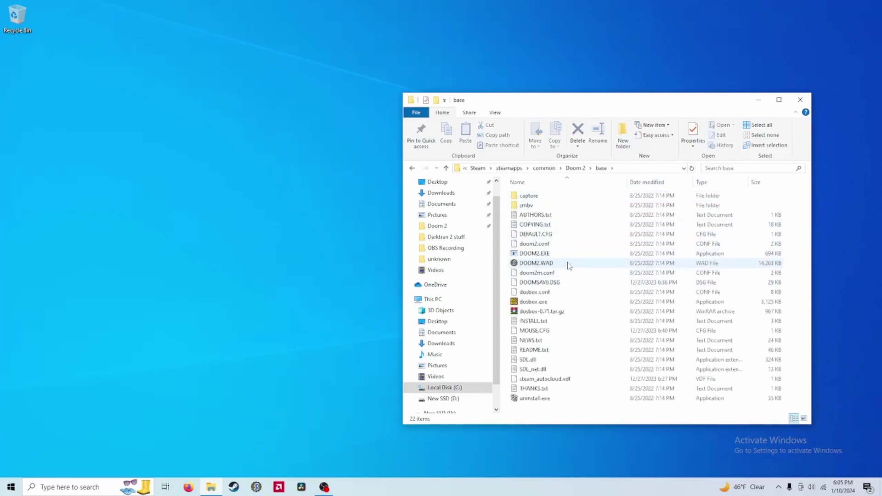
{"action": "left_click", "coordinate": [566, 265]}
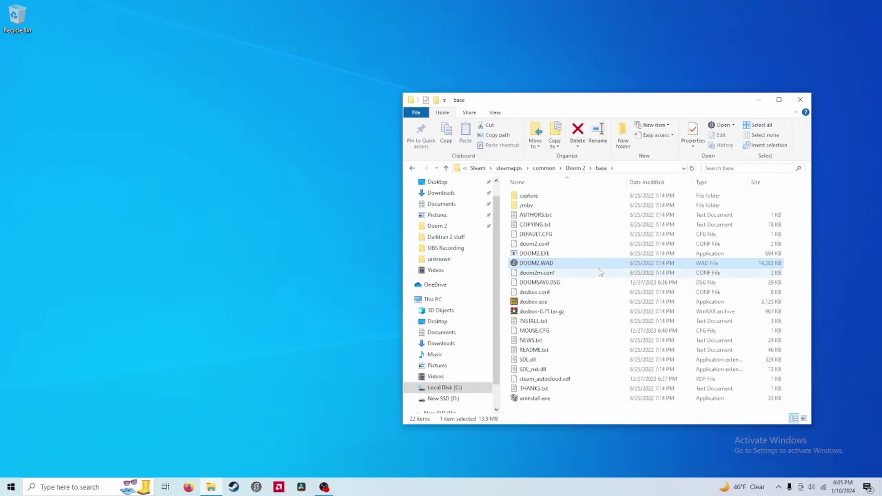
{"action": "left_click_drag", "start_coordinate": [536, 263], "coordinate": [202, 189]}
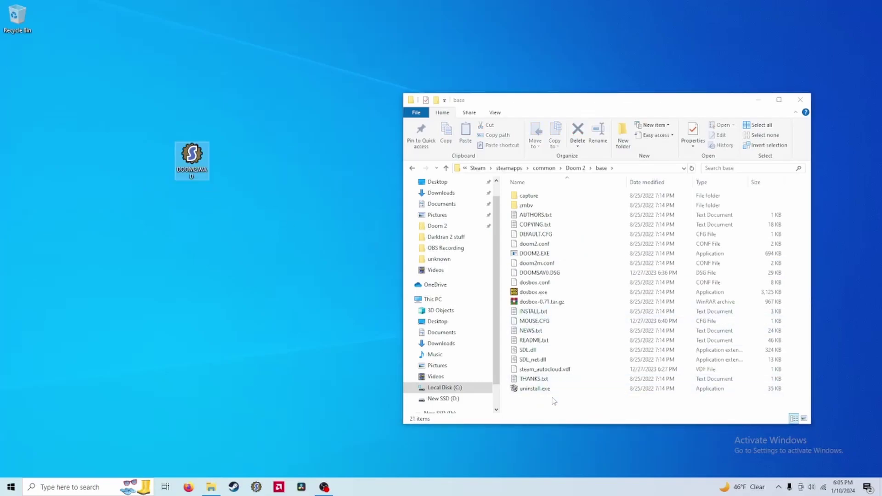
{"action": "left_click", "coordinate": [554, 401]}
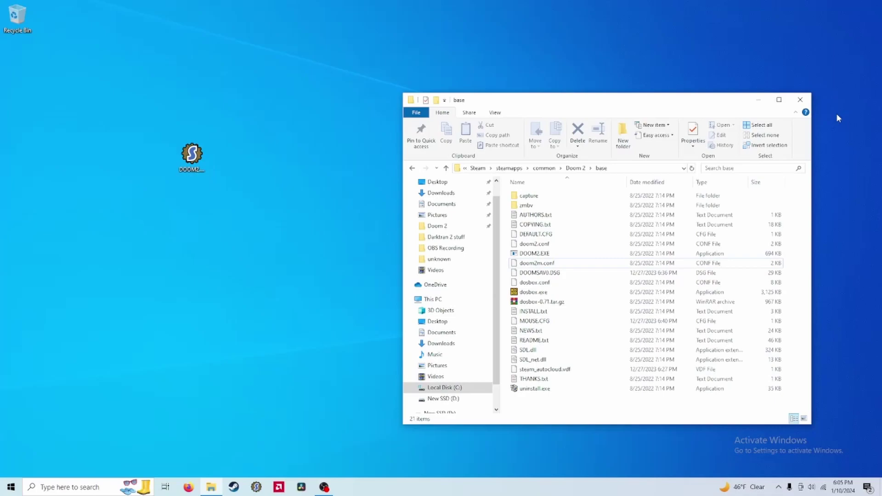
{"action": "left_click", "coordinate": [801, 100]}
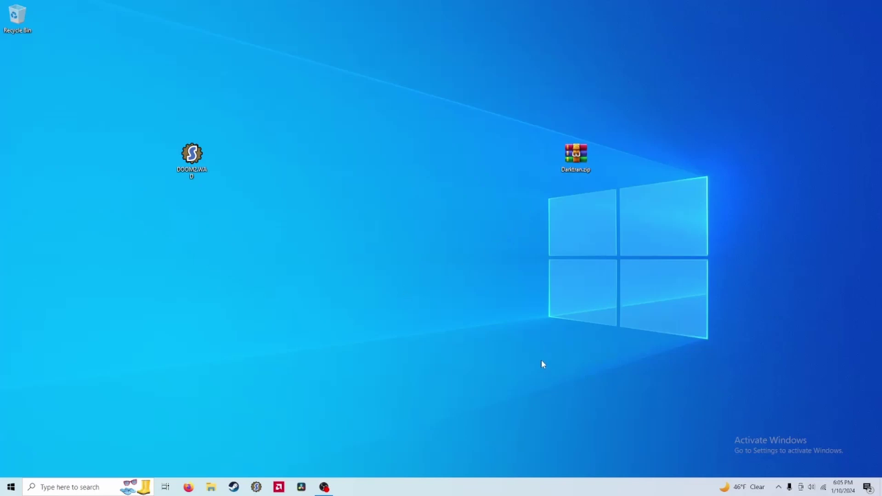
{"action": "left_click", "coordinate": [567, 171]}
{"action": "left_click", "coordinate": [577, 179]}
{"action": "double_click", "coordinate": [576, 156]}
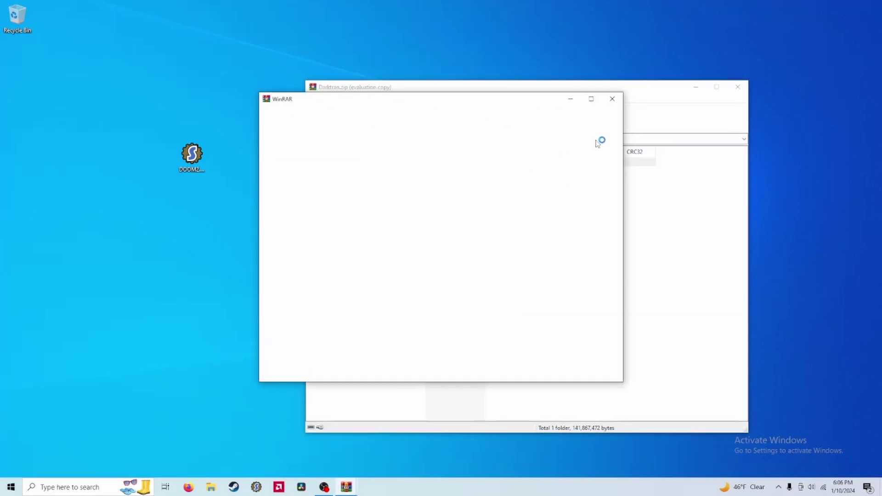
{"action": "left_click", "coordinate": [612, 98]}
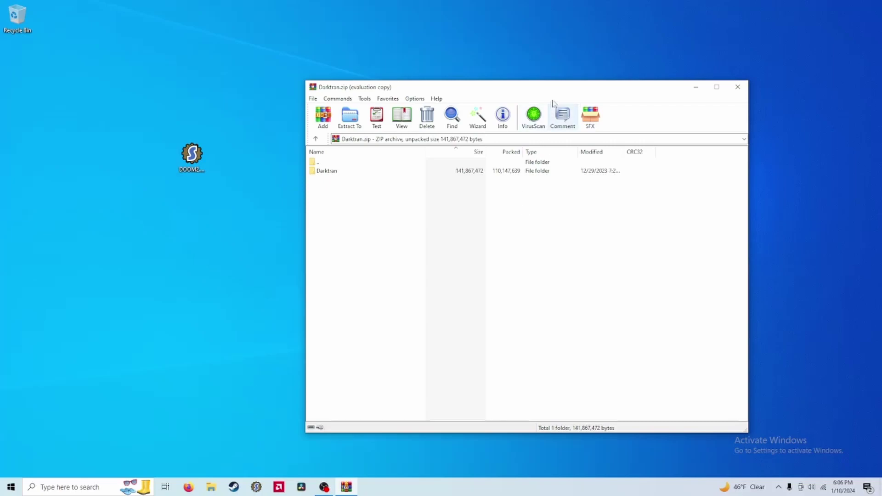
{"action": "key", "text": "alt+F4"}
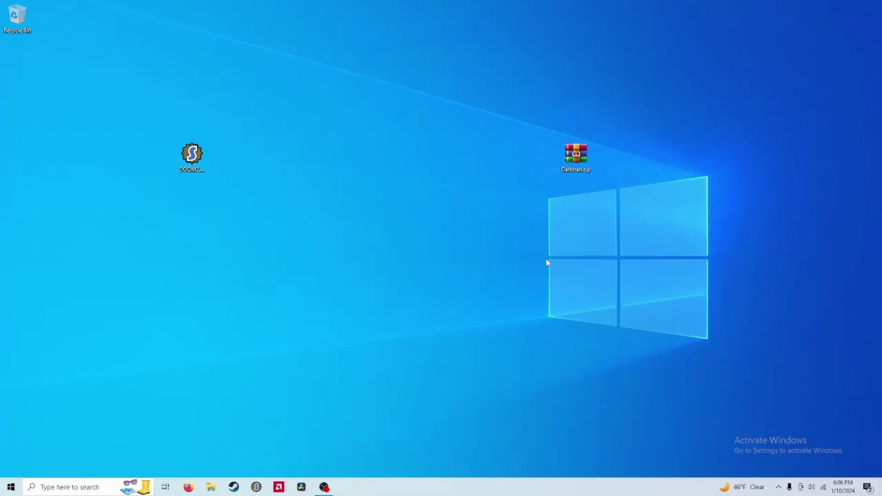
Step: Extract the Darktran folder from Darktran.zip to the desktop below DOOM2.WAD, and close the archive
{"action": "double_click", "coordinate": [584, 161]}
{"action": "left_click", "coordinate": [406, 174]}
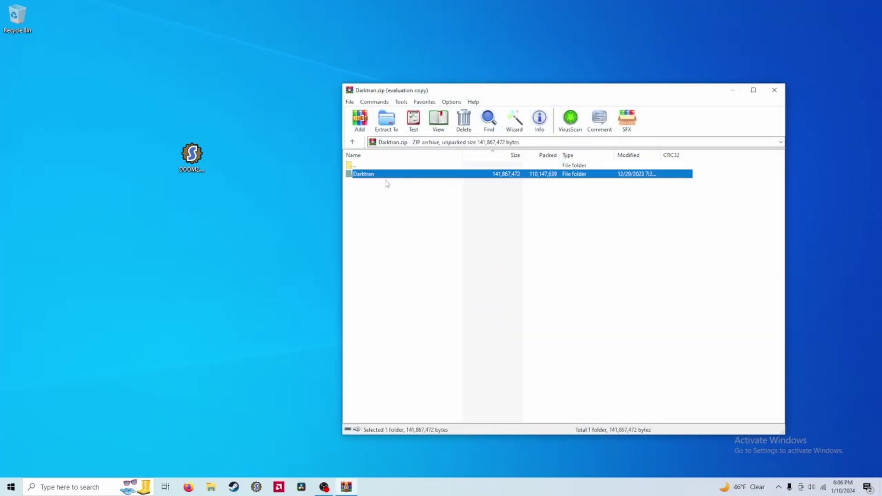
{"action": "left_click", "coordinate": [634, 226]}
{"action": "left_click_drag", "start_coordinate": [461, 188], "coordinate": [447, 177]}
{"action": "left_click_drag", "start_coordinate": [408, 177], "coordinate": [189, 198]}
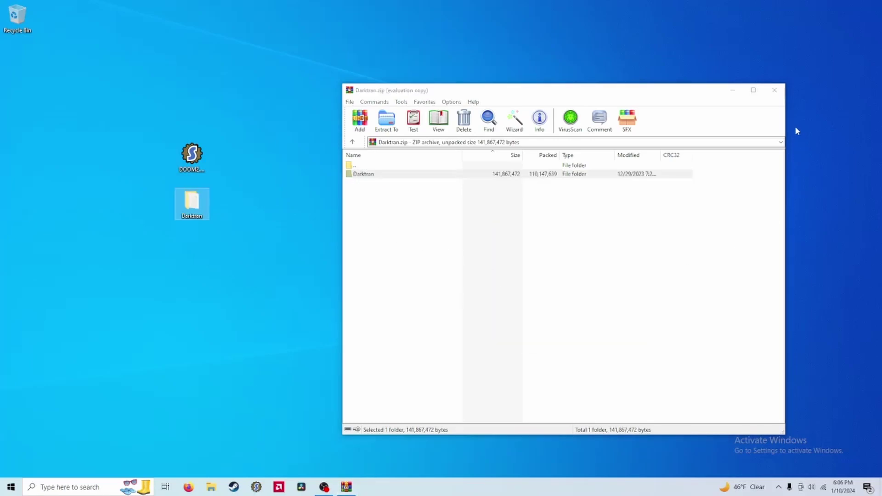
{"action": "left_click", "coordinate": [774, 90]}
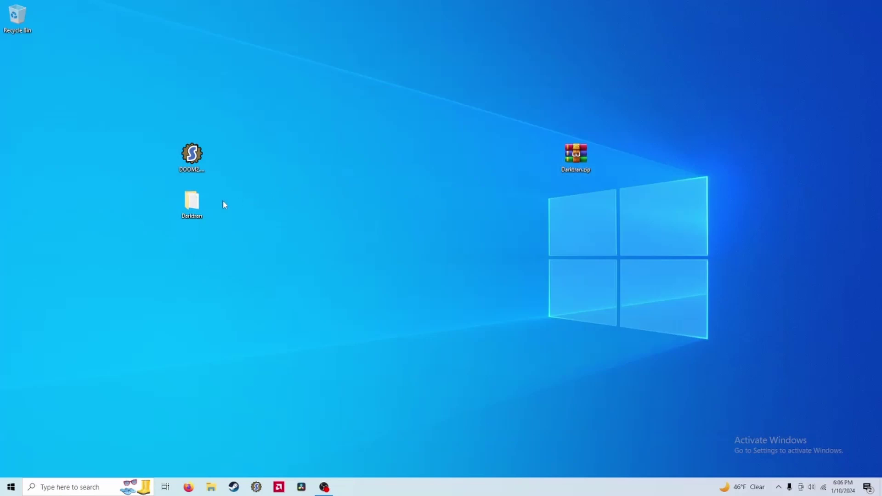
Step: Open the GZDoom subfolder of the extracted Darktran folder in a new window, and move DOOM2.WAD from the desktop into it
{"action": "double_click", "coordinate": [195, 208]}
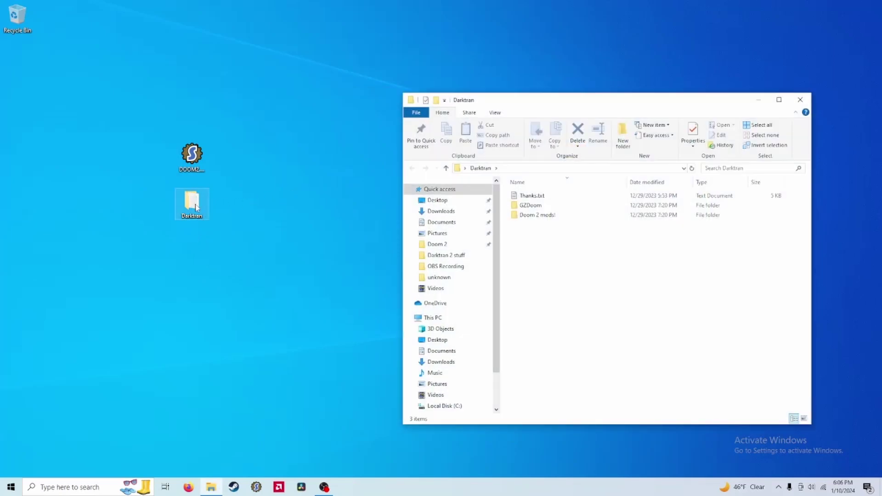
{"action": "left_click_drag", "start_coordinate": [594, 255], "coordinate": [592, 233]}
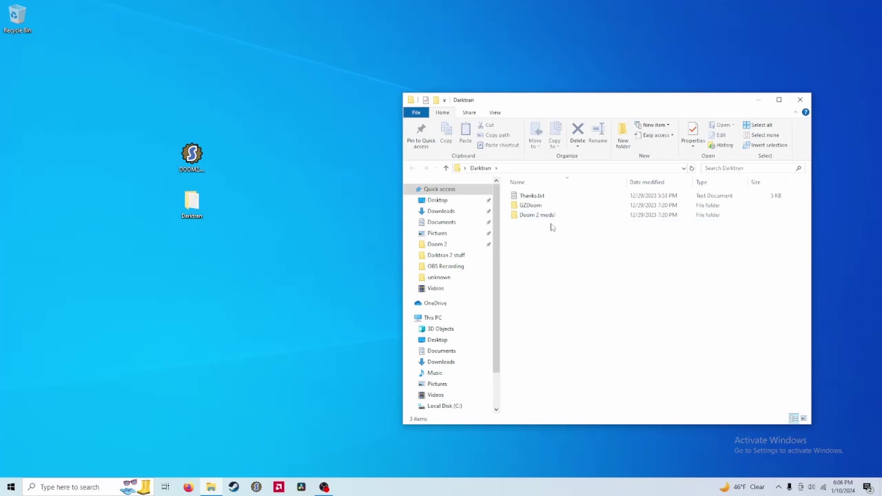
{"action": "left_click", "coordinate": [545, 207]}
{"action": "right_click", "coordinate": [545, 212]}
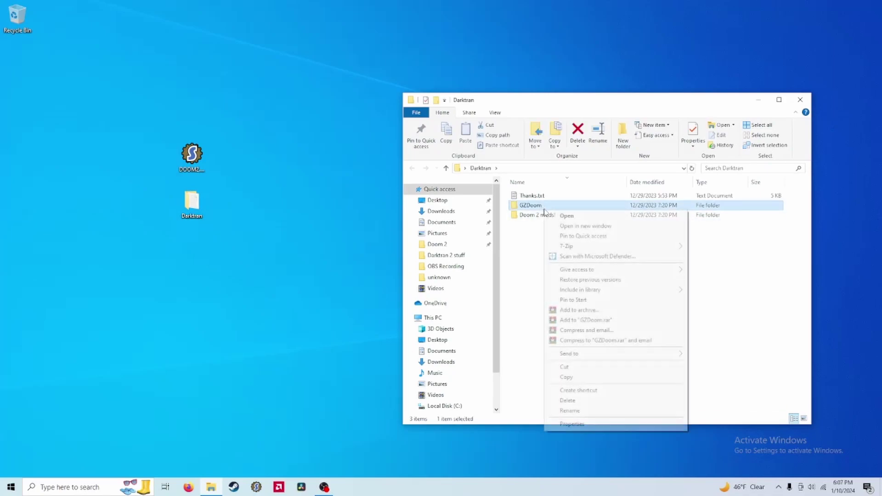
{"action": "left_click", "coordinate": [558, 225]}
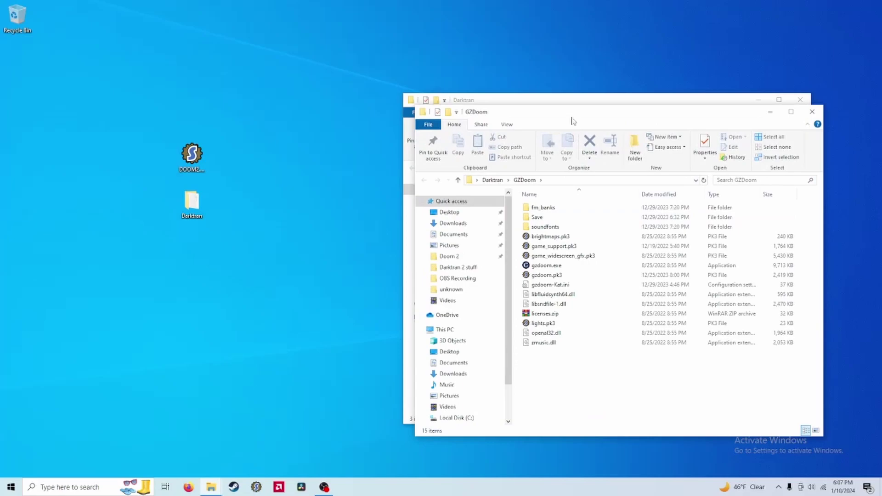
{"action": "left_click_drag", "start_coordinate": [573, 120], "coordinate": [547, 106]}
{"action": "left_click_drag", "start_coordinate": [199, 154], "coordinate": [569, 346]}
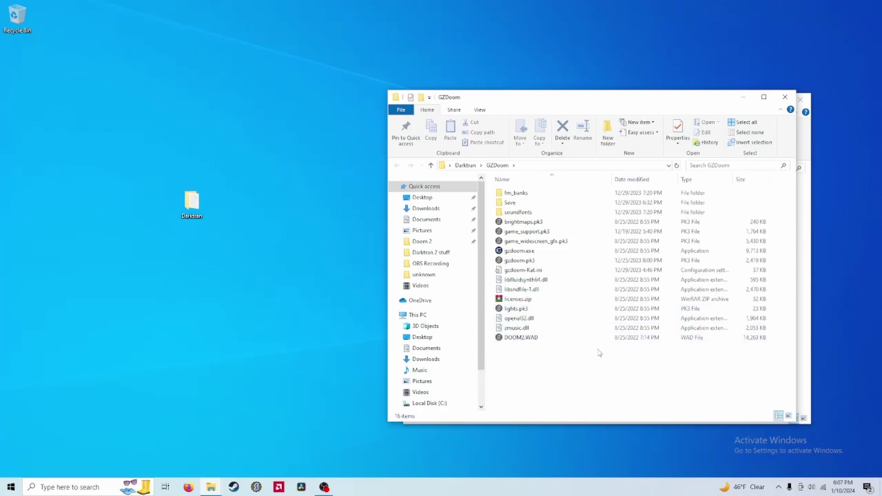
Step: Try replacing the user name in the gzdoom .ini file's name with "Dumbbutt", and restore the original user name
{"action": "left_click", "coordinate": [547, 272]}
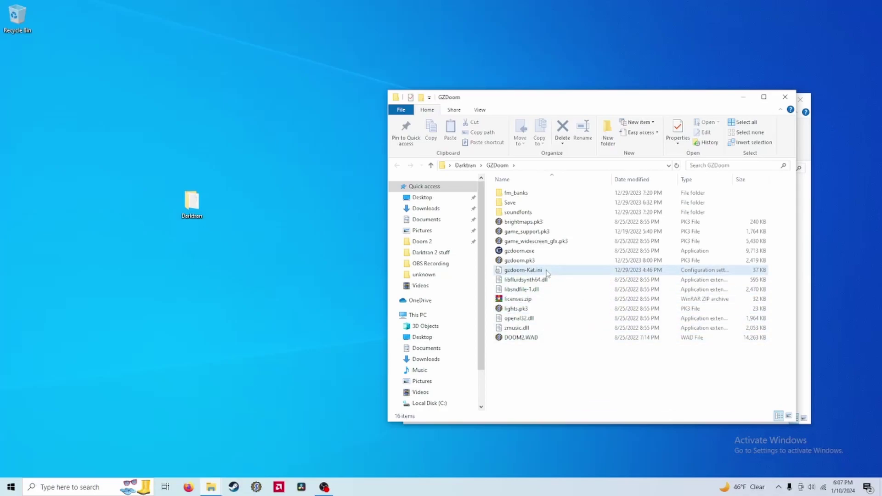
{"action": "right_click", "coordinate": [547, 272]}
{"action": "left_click", "coordinate": [560, 250]}
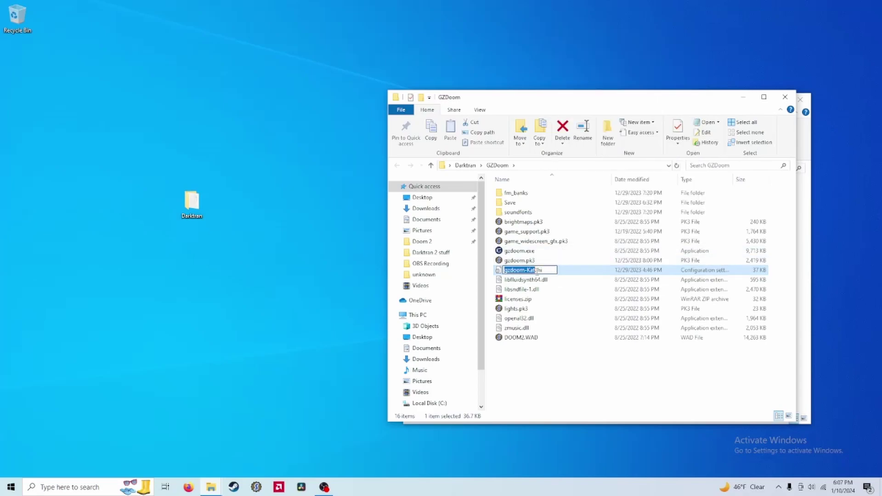
{"action": "left_click", "coordinate": [536, 270]}
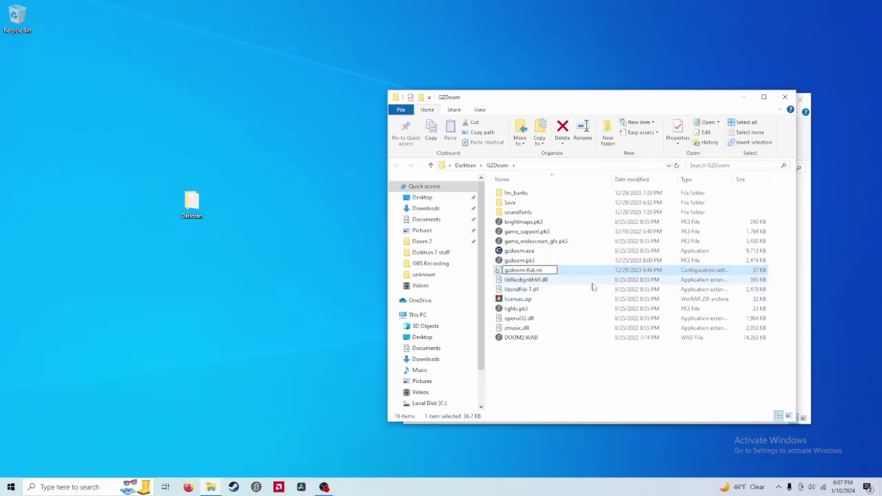
{"action": "key", "text": "BackSpace"}
{"action": "key", "text": "BackSpace"}
{"action": "key", "text": "BackSpace"}
{"action": "type", "text": "Dumbbutt"}
{"action": "key", "text": "BackSpace"}
{"action": "key", "text": "BackSpace"}
{"action": "key", "text": "BackSpace"}
{"action": "key", "text": "BackSpace"}
{"action": "key", "text": "BackSpace"}
{"action": "key", "text": "BackSpace"}
{"action": "key", "text": "BackSpace"}
{"action": "key", "text": "BackSpace"}
{"action": "type", "text": "Kat"}
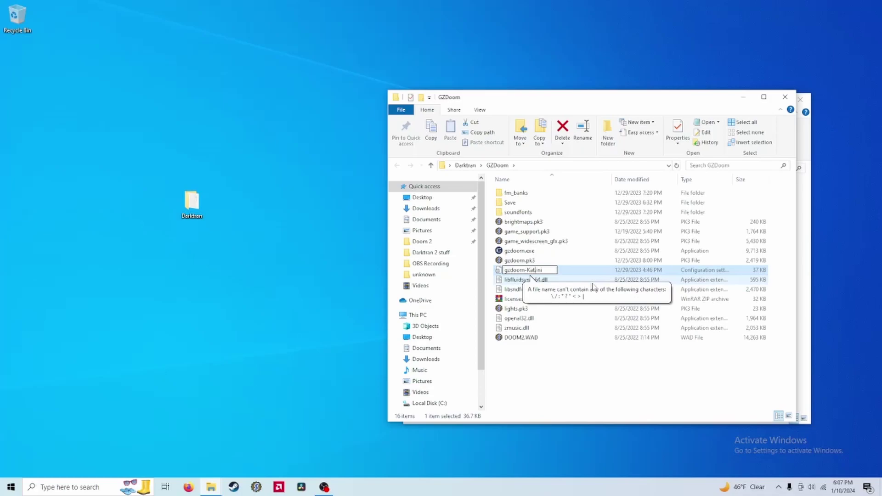
{"action": "key", "text": "Return"}
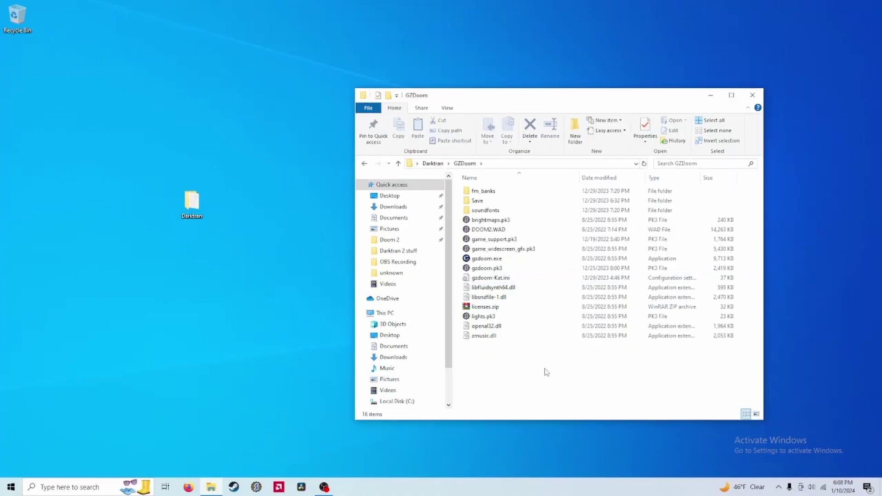
Step: Open the desktop's Darktran folder in a second window, and arrange it beside the GZDoom folder window
{"action": "left_click", "coordinate": [527, 279]}
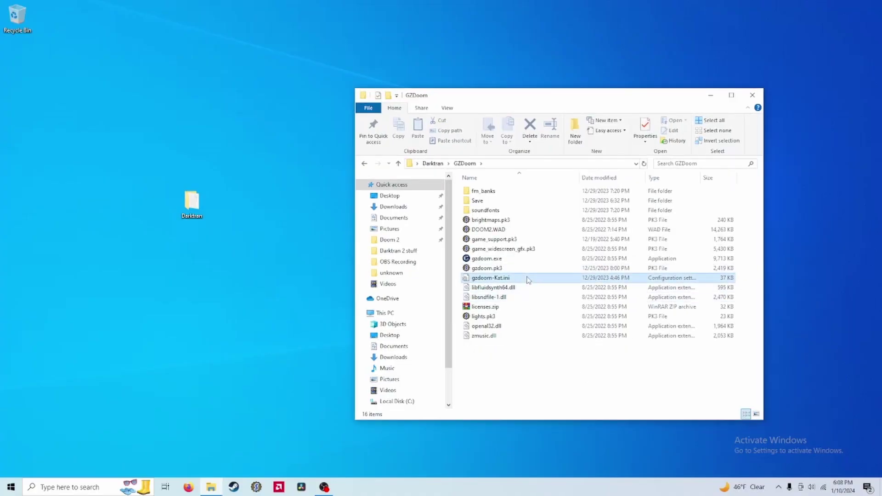
{"action": "left_click", "coordinate": [524, 349]}
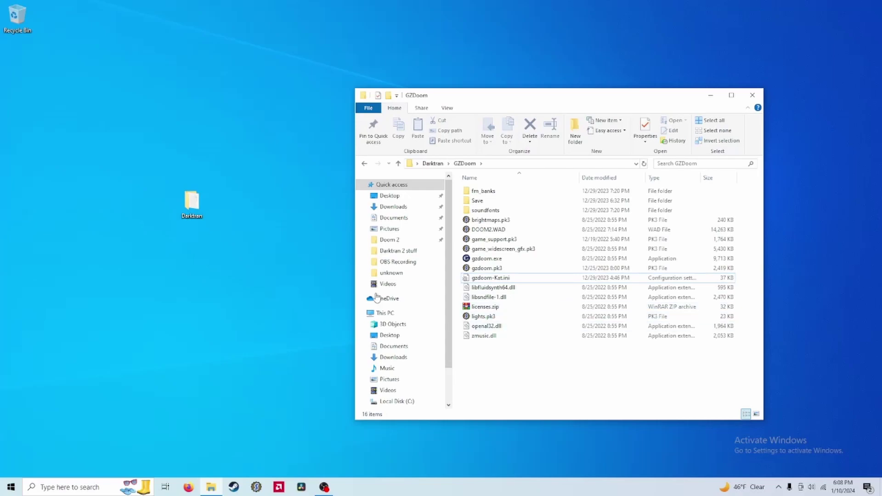
{"action": "left_click", "coordinate": [192, 215]}
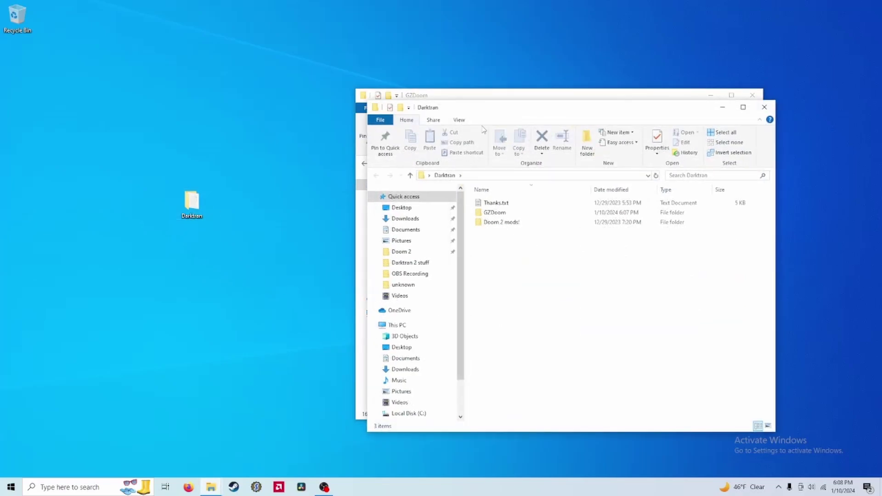
{"action": "left_click_drag", "start_coordinate": [494, 110], "coordinate": [201, 104]}
{"action": "mouse_move", "coordinate": [260, 248]}
{"action": "left_mouse_down"}
{"action": "mouse_move", "coordinate": [276, 198]}
{"action": "mouse_move", "coordinate": [263, 241]}
{"action": "left_mouse_up"}
{"action": "left_click", "coordinate": [581, 368]}
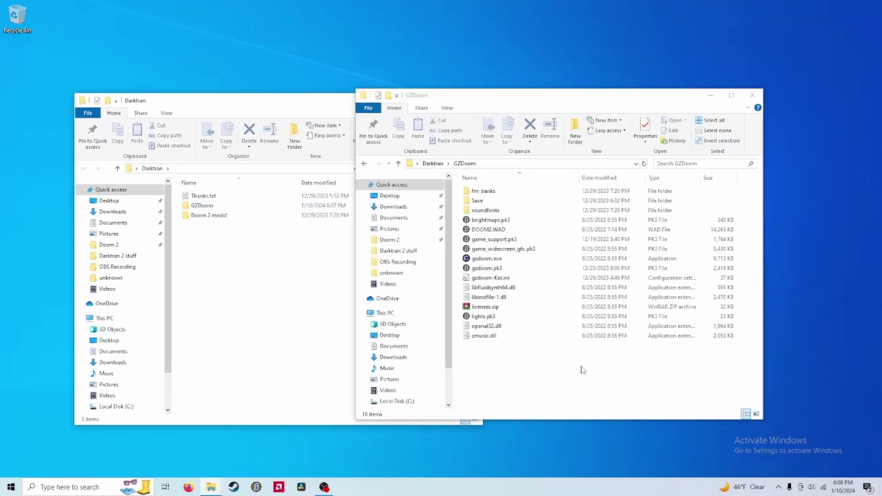
{"action": "left_click_drag", "start_coordinate": [640, 98], "coordinate": [685, 95]}
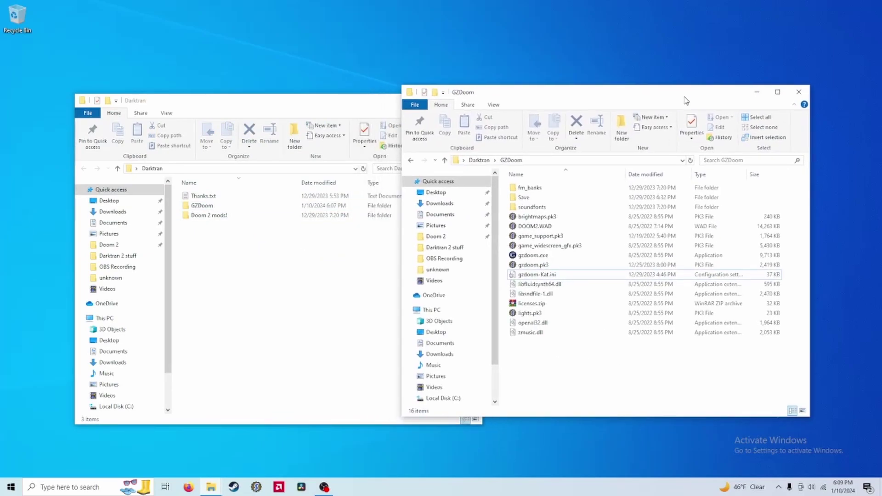
Step: Open the Doom 2 mods! subfolder in the Darktran folder window
{"action": "left_click", "coordinate": [222, 236]}
{"action": "left_click", "coordinate": [233, 197]}
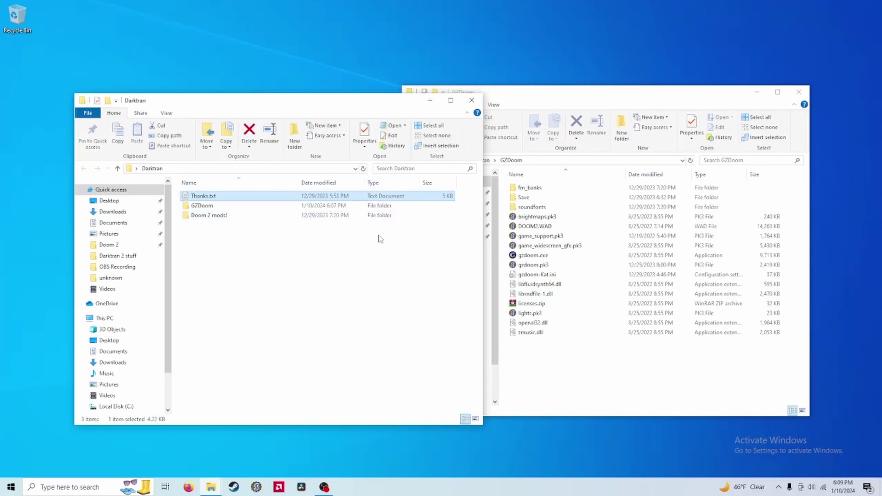
{"action": "left_click", "coordinate": [335, 274]}
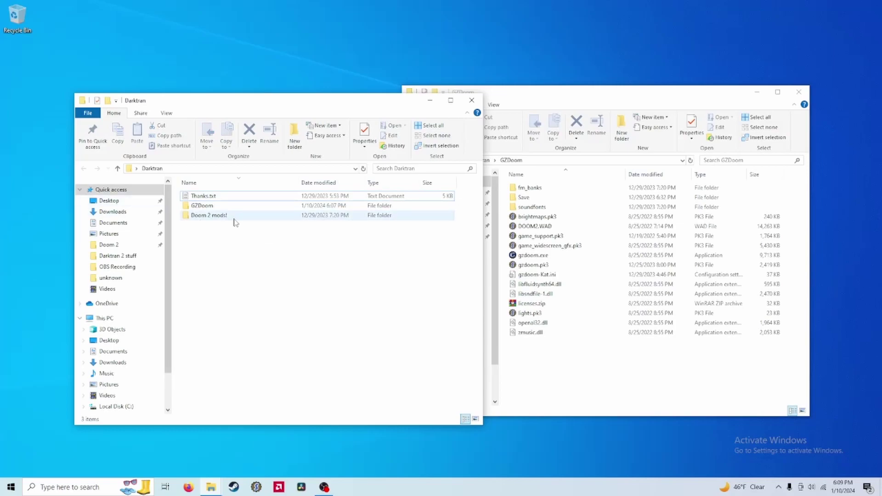
{"action": "mouse_move", "coordinate": [248, 216]}
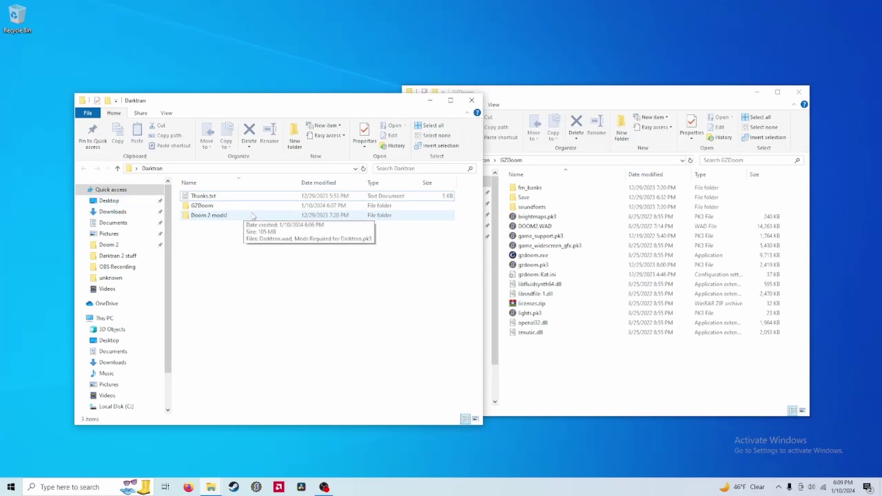
{"action": "double_click", "coordinate": [251, 217]}
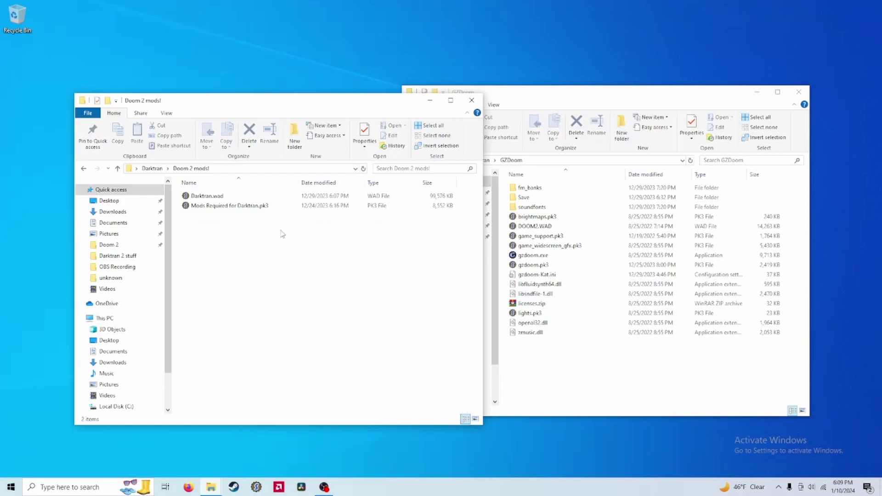
Step: Launch gzdoom.exe with both Darktran.wad and Mods Required for Darktran.pk3 loaded, and open the game's Options
{"action": "left_click_drag", "start_coordinate": [280, 226], "coordinate": [257, 189]}
{"action": "left_click_drag", "start_coordinate": [278, 102], "coordinate": [215, 91]}
{"action": "left_click_drag", "start_coordinate": [200, 188], "coordinate": [558, 259]}
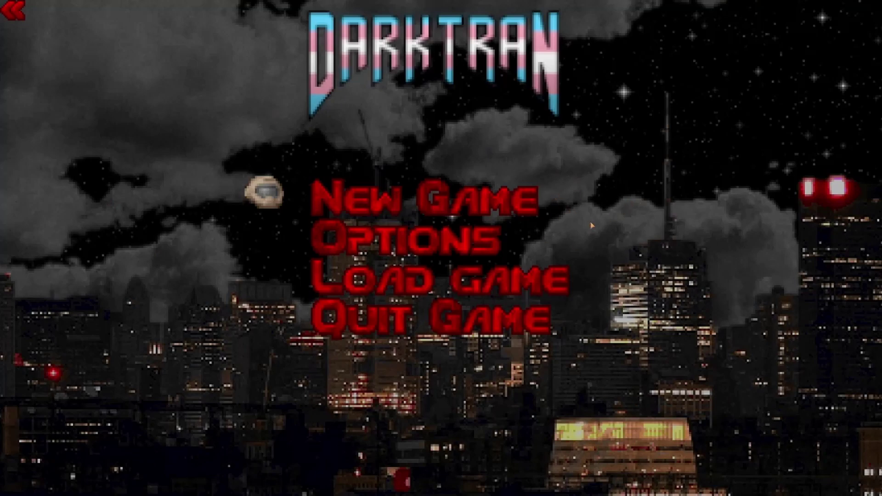
{"action": "left_click", "coordinate": [382, 246]}
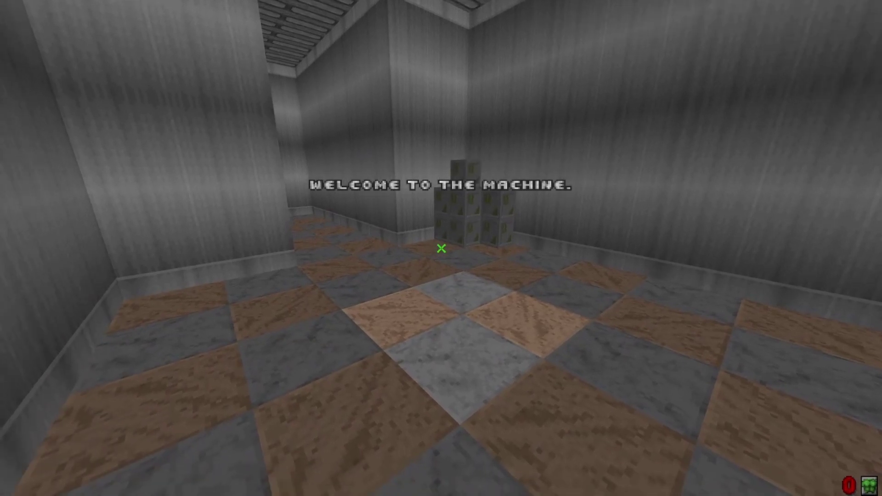
{"action": "key", "text": "w"}
{"action": "key", "text": "Left"}
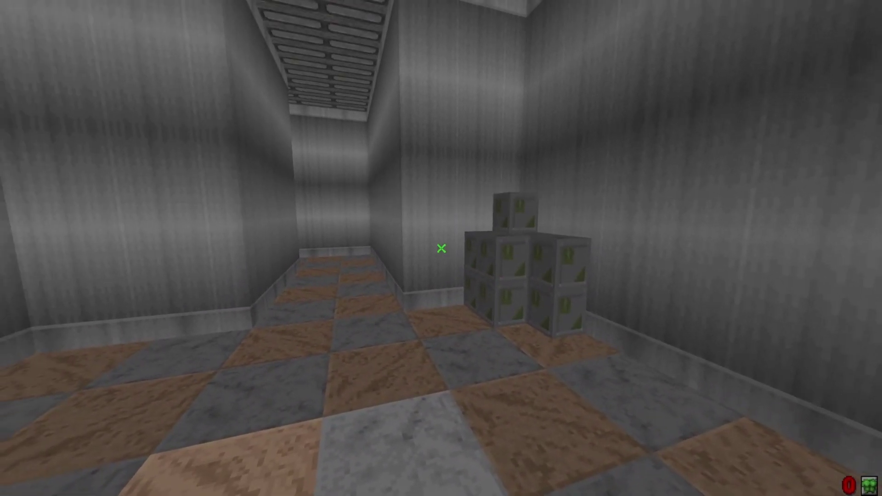
{"action": "key", "text": "w"}
{"action": "key", "text": "Left"}
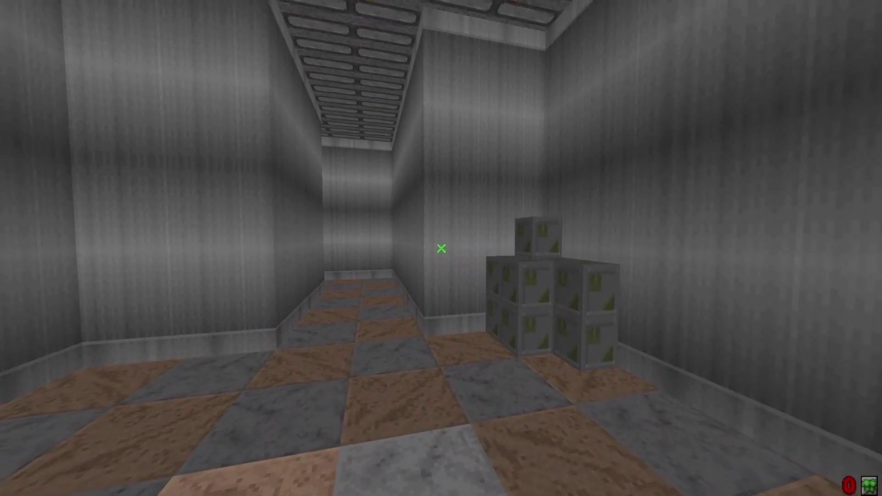
{"action": "key", "text": "w"}
{"action": "key", "text": "Left"}
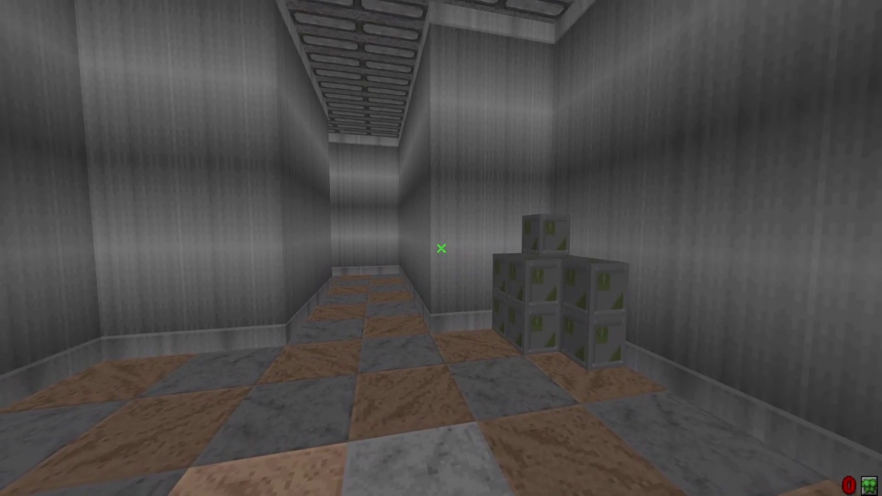
{"action": "key", "text": "w"}
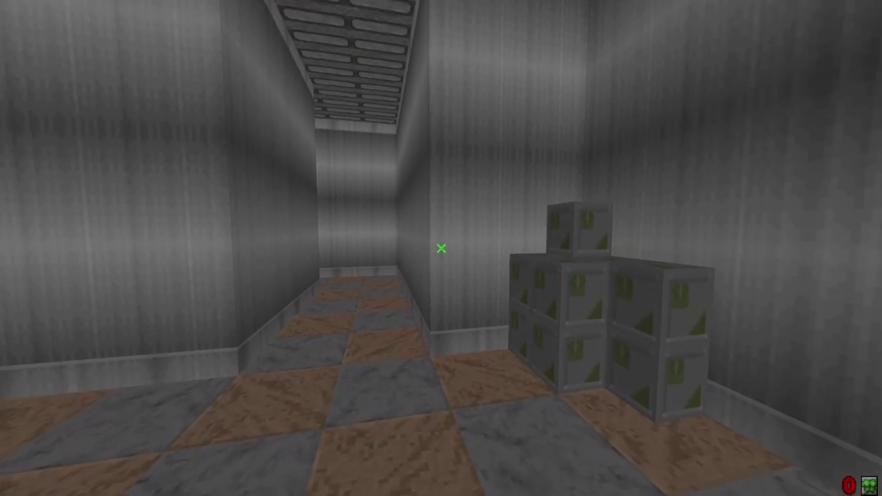
{"action": "key", "text": "Left"}
{"action": "key", "text": "w"}
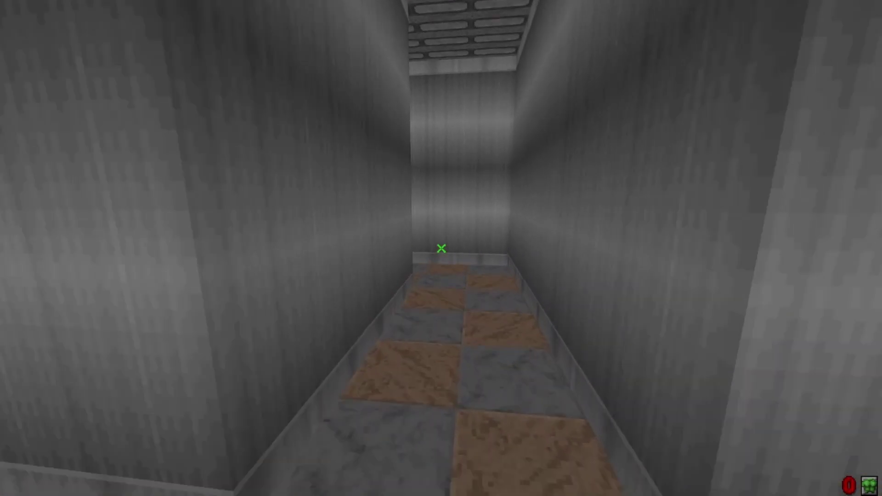
{"action": "key", "text": "Right"}
{"action": "key", "text": "w"}
{"action": "key", "text": "Right"}
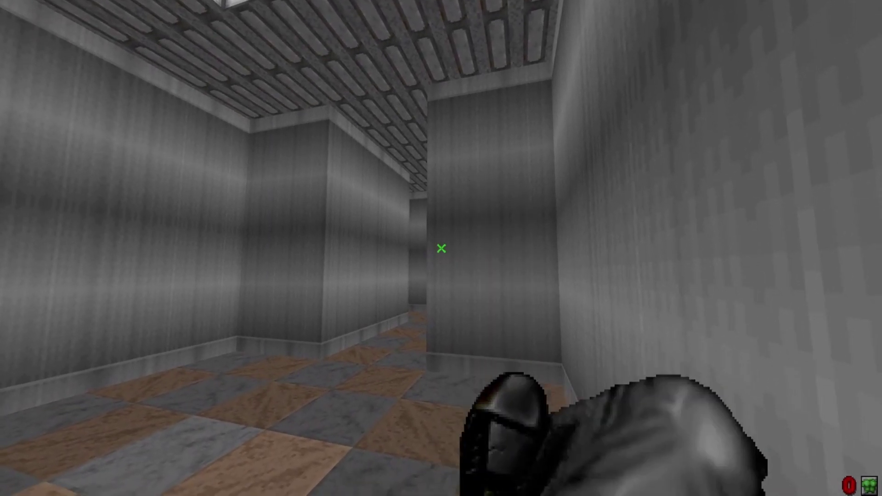
{"action": "key", "text": "Left"}
{"action": "key", "text": "w"}
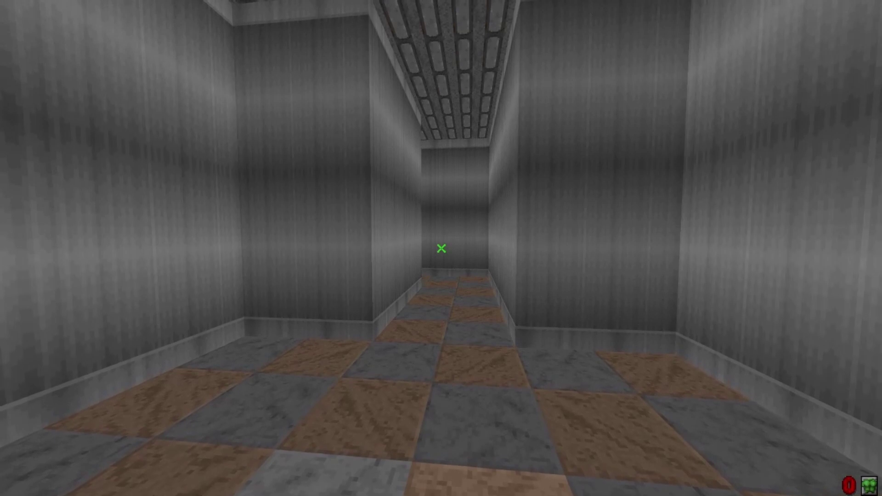
Step: Bind the 0 key to "pukename kick" through the game console, close the console and test the kick
{"action": "key", "text": "grave"}
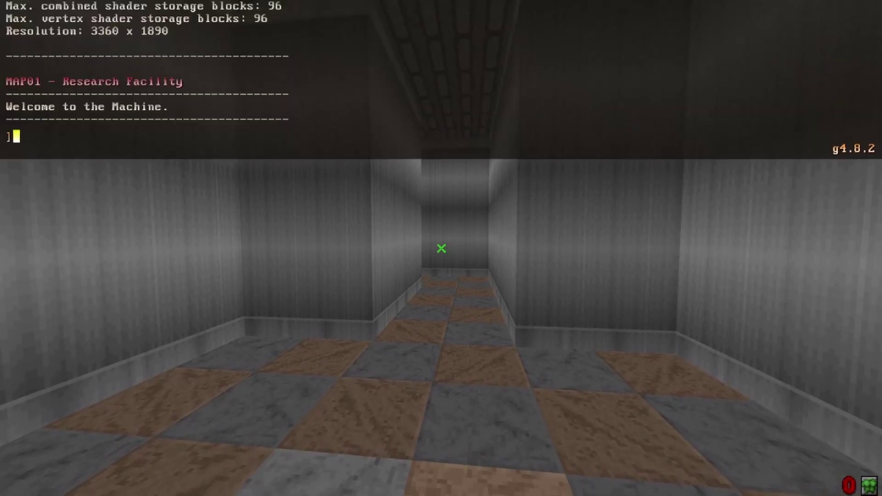
{"action": "type", "text": "bind"}
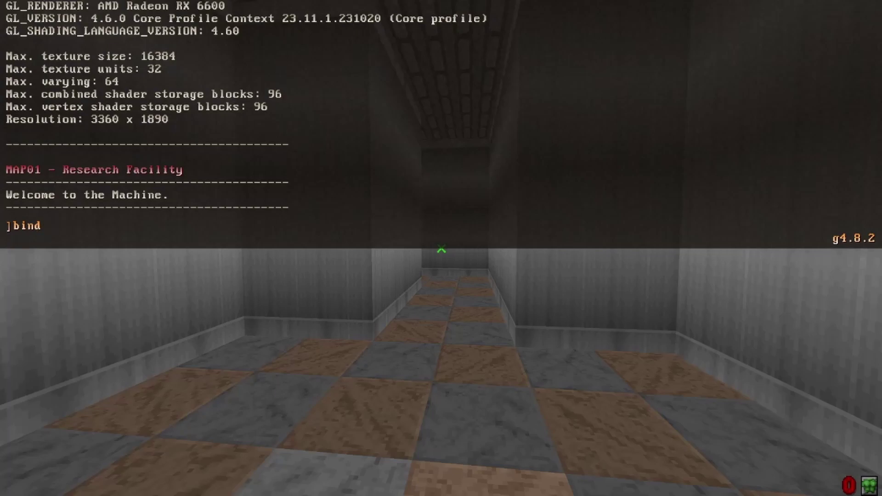
{"action": "type", "text": " 0 "}
{"action": "type", "text": "\""}
{"action": "type", "text": "pukenam,"}
{"action": "type", "text": " kick\""}
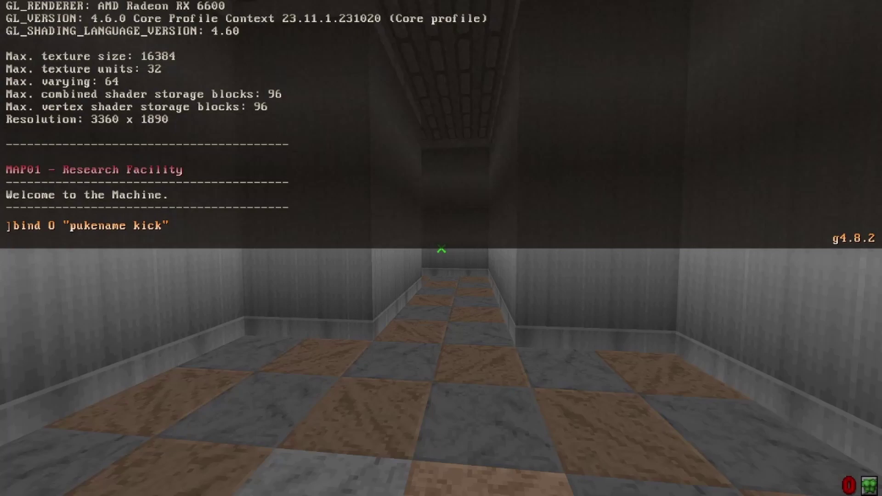
{"action": "key", "text": "Return"}
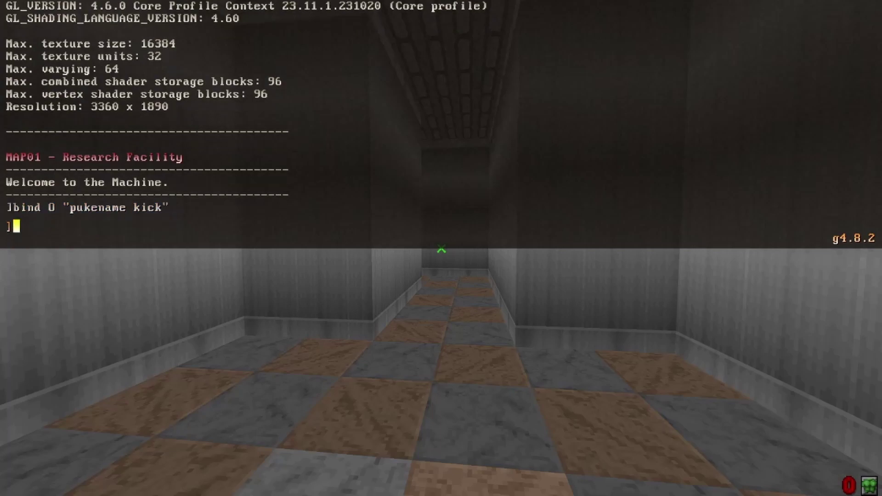
{"action": "key", "text": "grave"}
{"action": "key", "text": "0"}
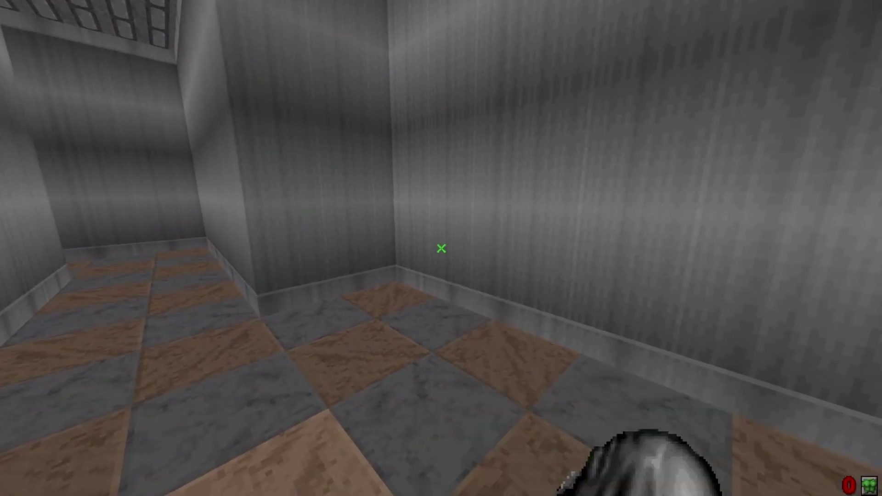
{"action": "left_click", "coordinate": [441, 248]}
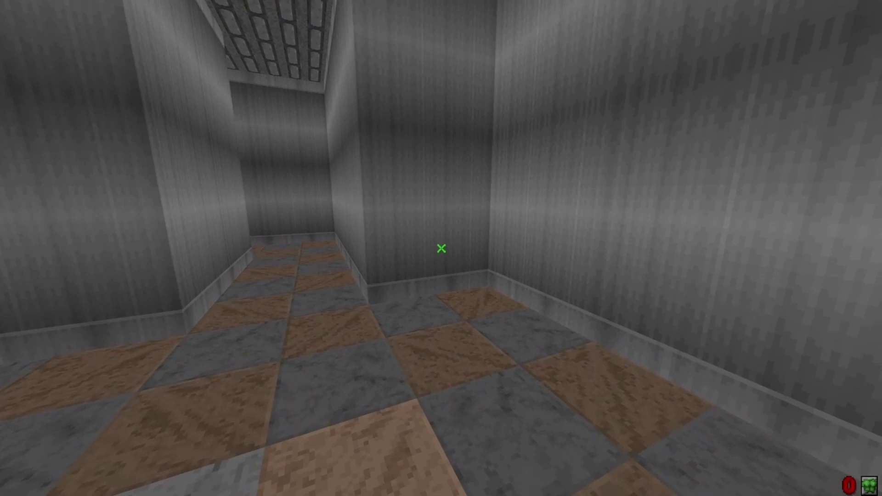
{"action": "key", "text": "w"}
Step: Recall the kick binding command in the game console, change bind to unbind for the 0 key, run it and close the console
{"action": "key", "text": "grave"}
{"action": "key", "text": "Up"}
{"action": "key", "text": "Left"}
{"action": "key", "text": "Left"}
{"action": "key", "text": "Left"}
{"action": "key", "text": "Left"}
{"action": "key", "text": "Left"}
{"action": "key", "text": "Left"}
{"action": "key", "text": "Left"}
{"action": "key", "text": "Left"}
{"action": "key", "text": "Left"}
{"action": "key", "text": "Left"}
{"action": "key", "text": "Left"}
{"action": "key", "text": "Left"}
{"action": "key", "text": "Left"}
{"action": "key", "text": "Left"}
{"action": "key", "text": "Left"}
{"action": "key", "text": "Left"}
{"action": "key", "text": "Left"}
{"action": "key", "text": "Left"}
{"action": "key", "text": "Left"}
{"action": "key", "text": "Left"}
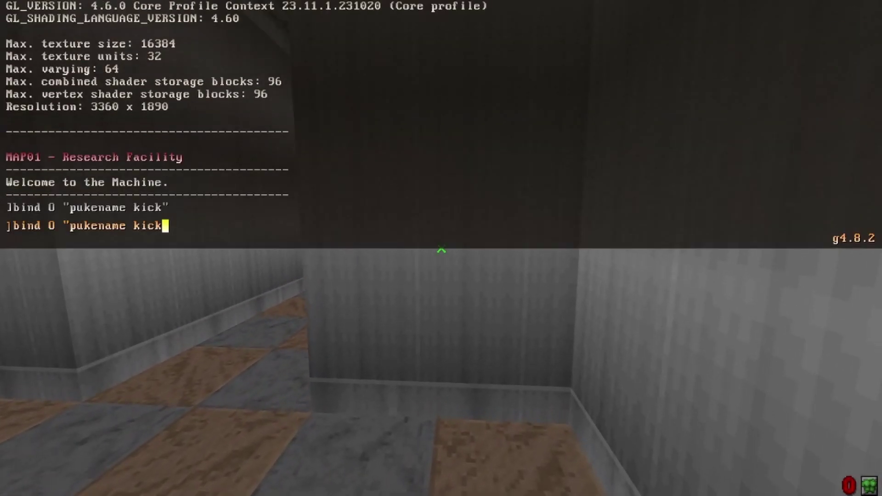
{"action": "type", "text": "un"}
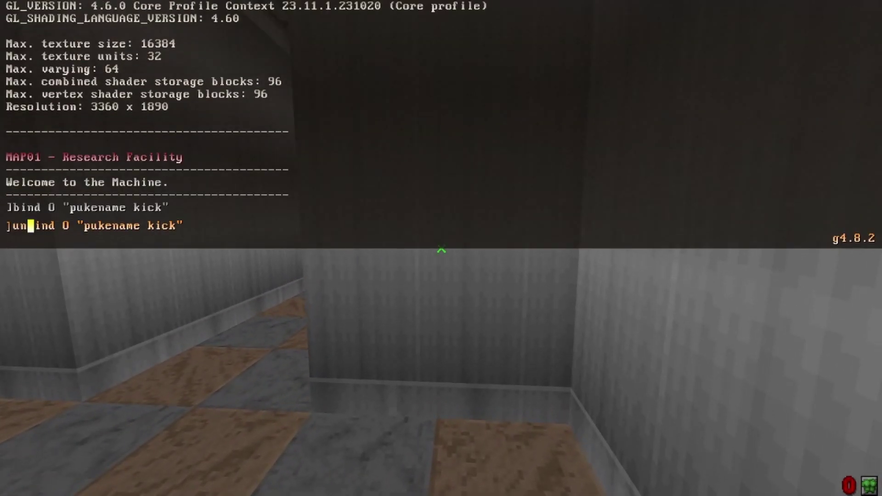
{"action": "key", "text": "Right"}
{"action": "key", "text": "Right"}
{"action": "key", "text": "Right"}
{"action": "key", "text": "Right"}
{"action": "key", "text": "Right"}
{"action": "key", "text": "Right"}
{"action": "key", "text": "Right"}
{"action": "key", "text": "Right"}
{"action": "key", "text": "Right"}
{"action": "key", "text": "Right"}
{"action": "key", "text": "Right"}
{"action": "key", "text": "Right"}
{"action": "key", "text": "Right"}
{"action": "key", "text": "Right"}
{"action": "key", "text": "Right"}
{"action": "key", "text": "Right"}
{"action": "key", "text": "Right"}
{"action": "key", "text": "Right"}
{"action": "key", "text": "Right"}
{"action": "key", "text": "Right"}
{"action": "key", "text": "Right"}
{"action": "key", "text": "Right"}
{"action": "key", "text": "Return"}
{"action": "key", "text": "grave"}
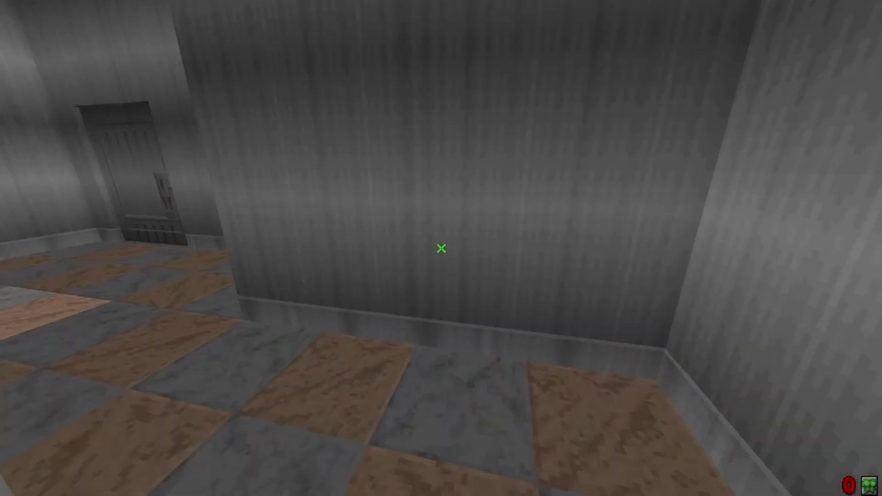
{"action": "key", "text": "w"}
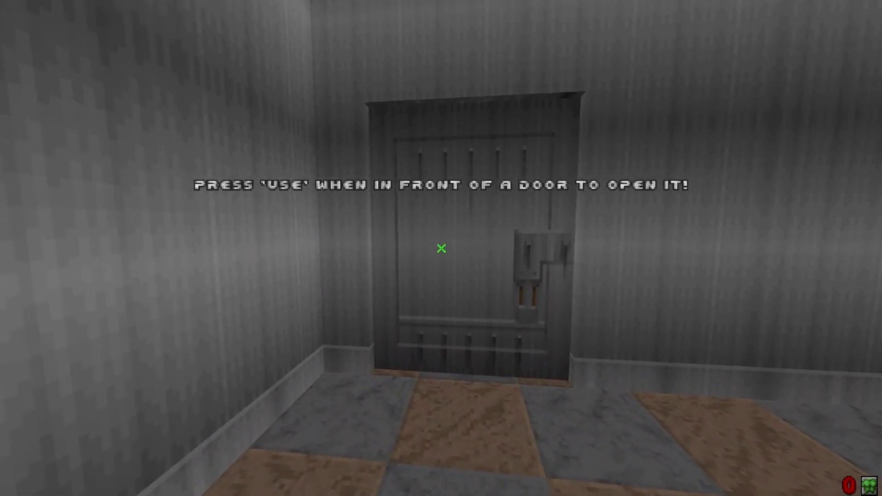
{"action": "key", "text": "w"}
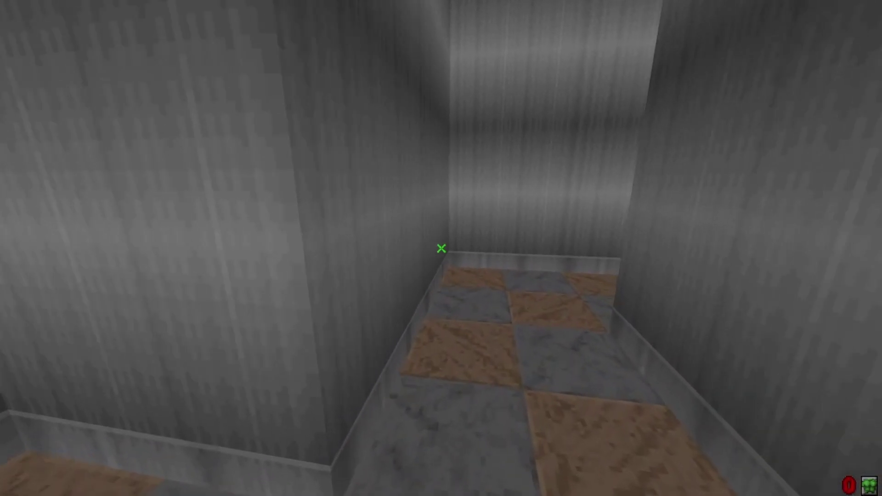
{"action": "key", "text": "w"}
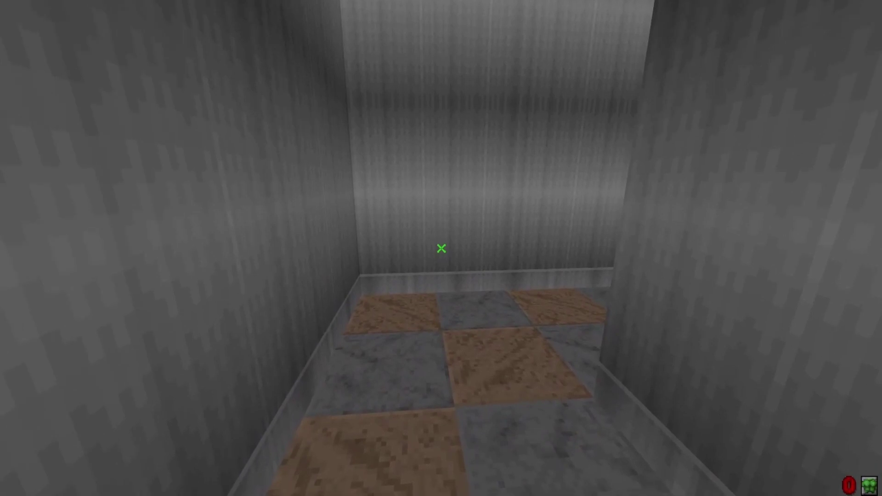
{"action": "key", "text": "w"}
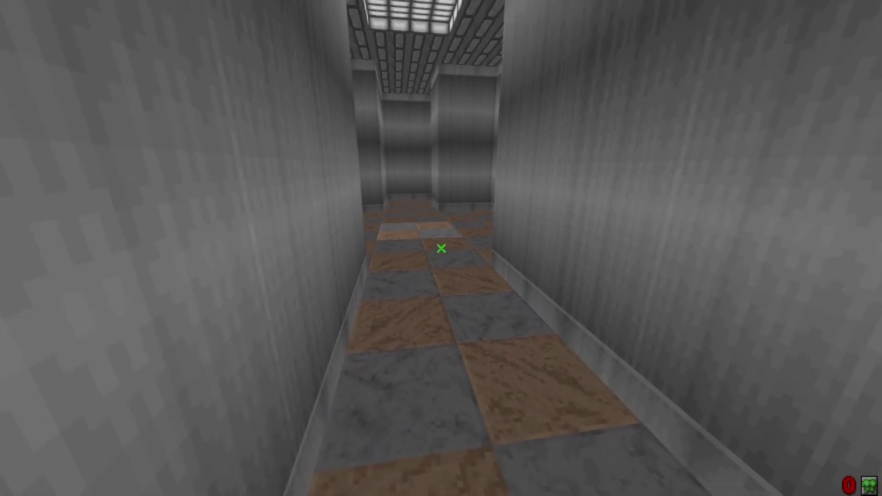
{"action": "key", "text": "w"}
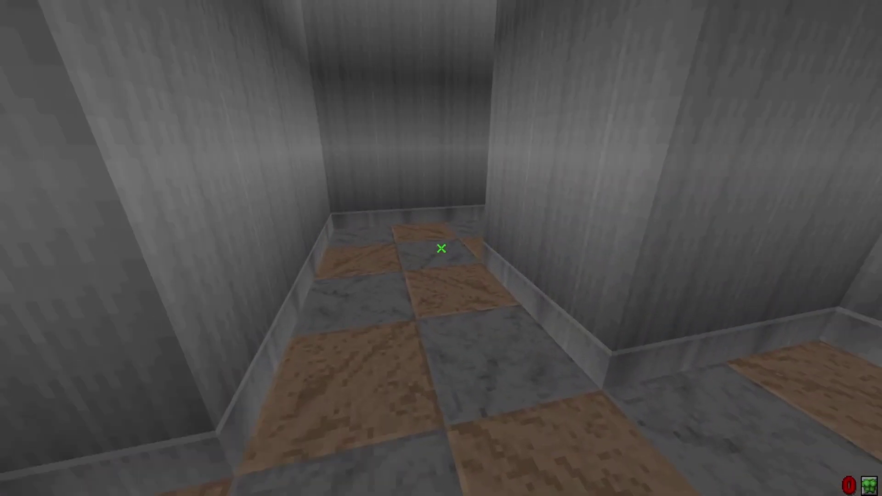
{"action": "key", "text": "w"}
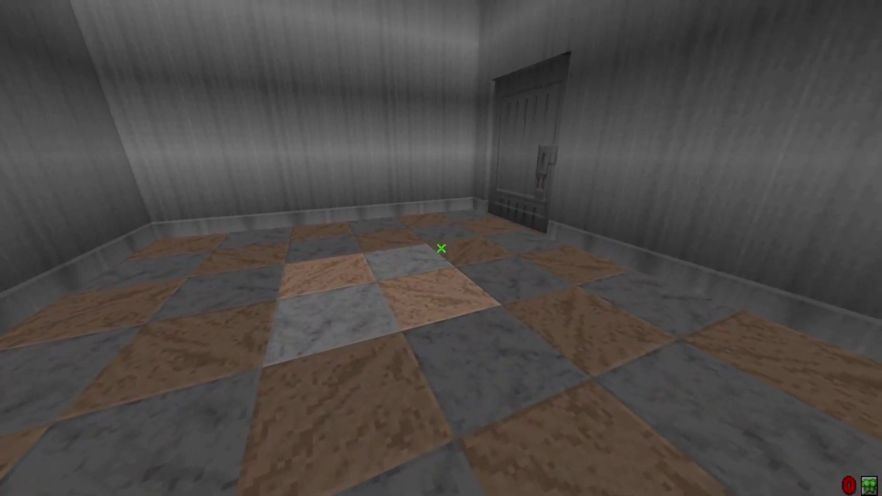
{"action": "key", "text": "w"}
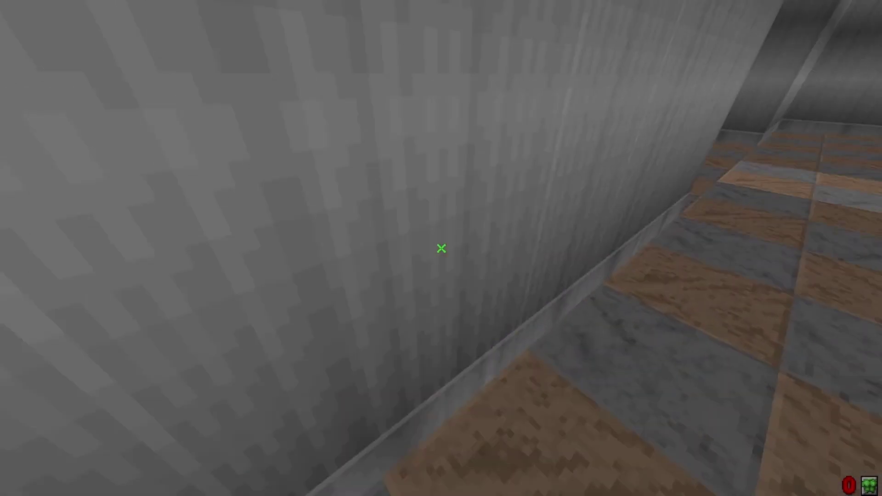
{"action": "key", "text": "w"}
Step: Quit the Darktran game, confirming the exit to return to the desktop
{"action": "key", "text": "Escape"}
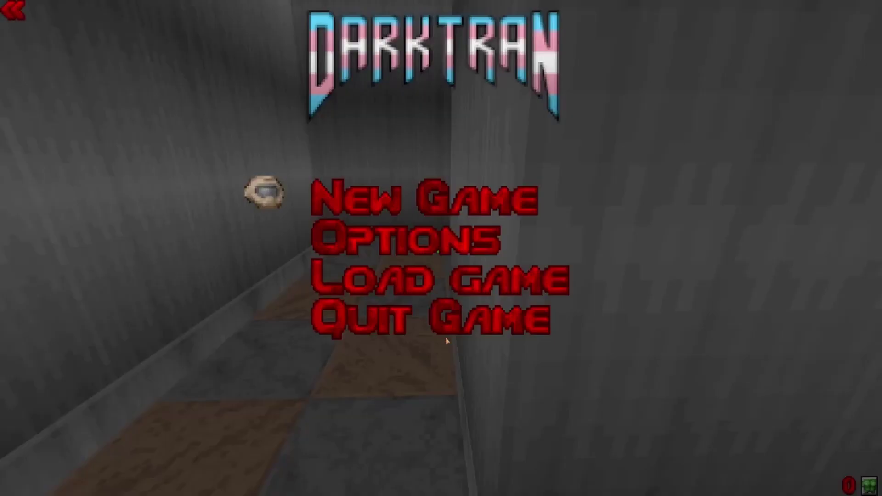
{"action": "left_click", "coordinate": [452, 325]}
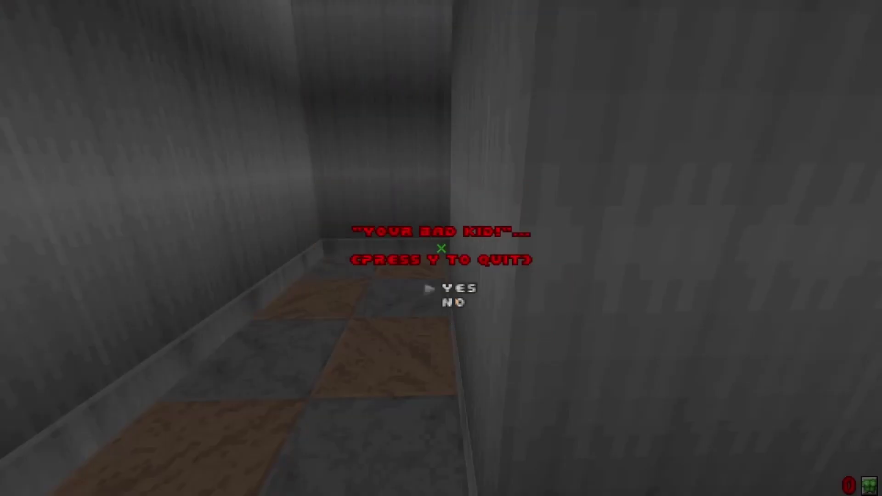
{"action": "left_click", "coordinate": [471, 290]}
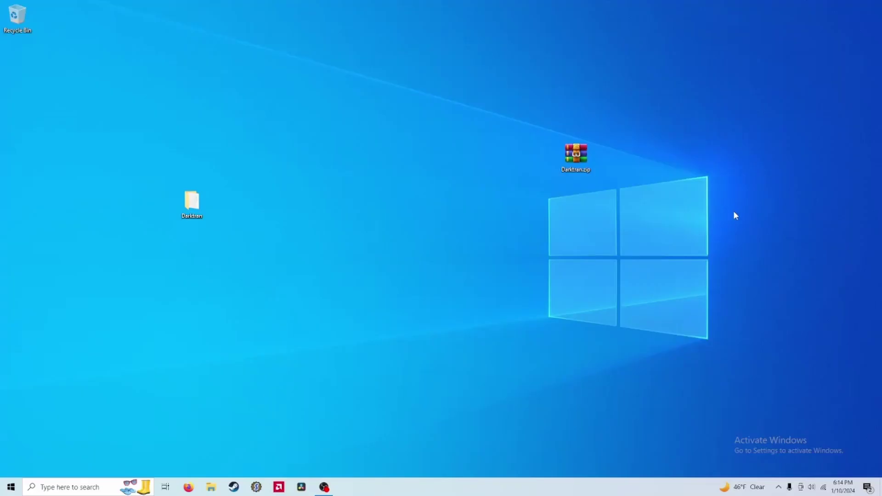